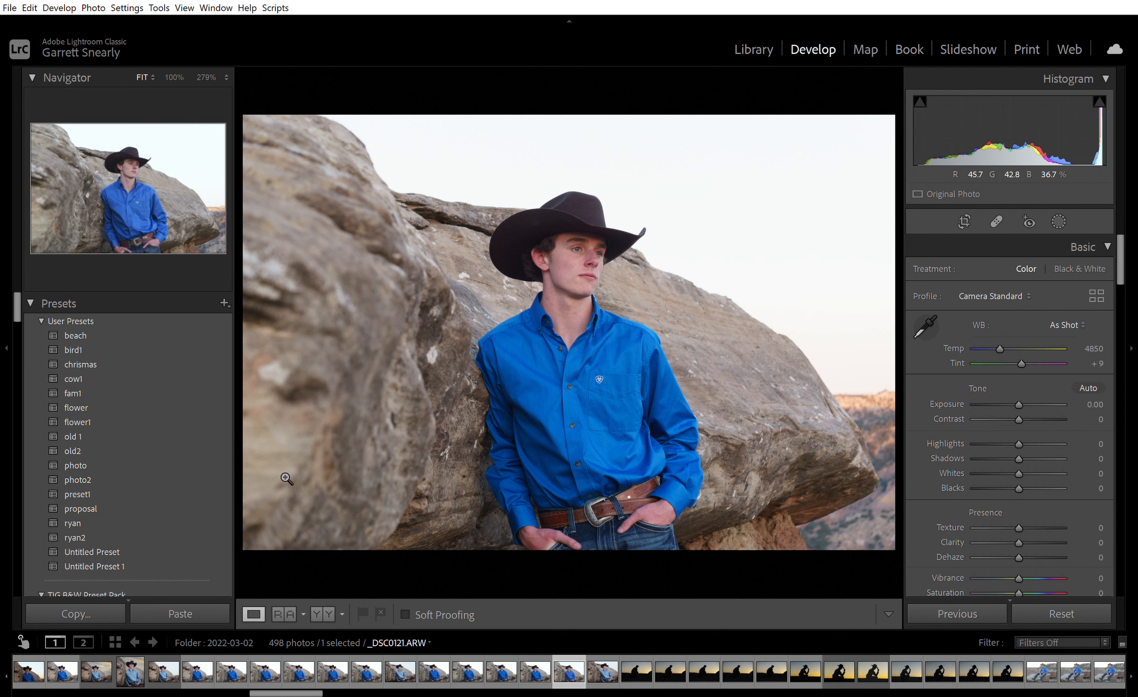
Apply the ryan2 user preset to the portrait and crop it narrower by trimming both sides.
click(146, 523)
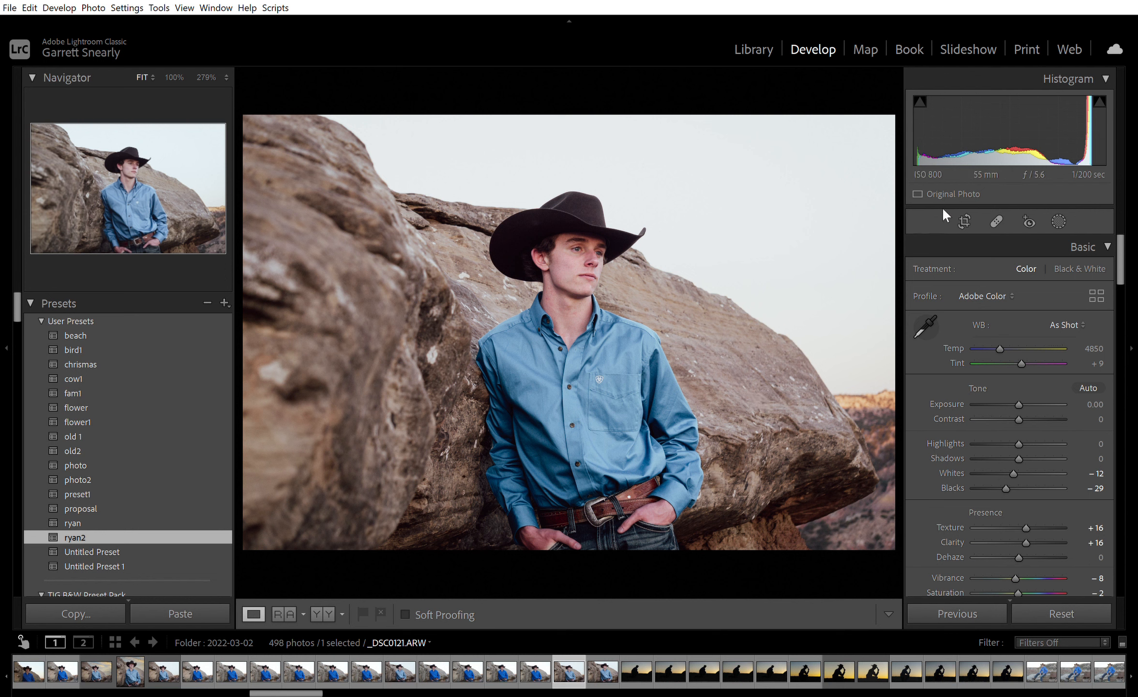
click(964, 221)
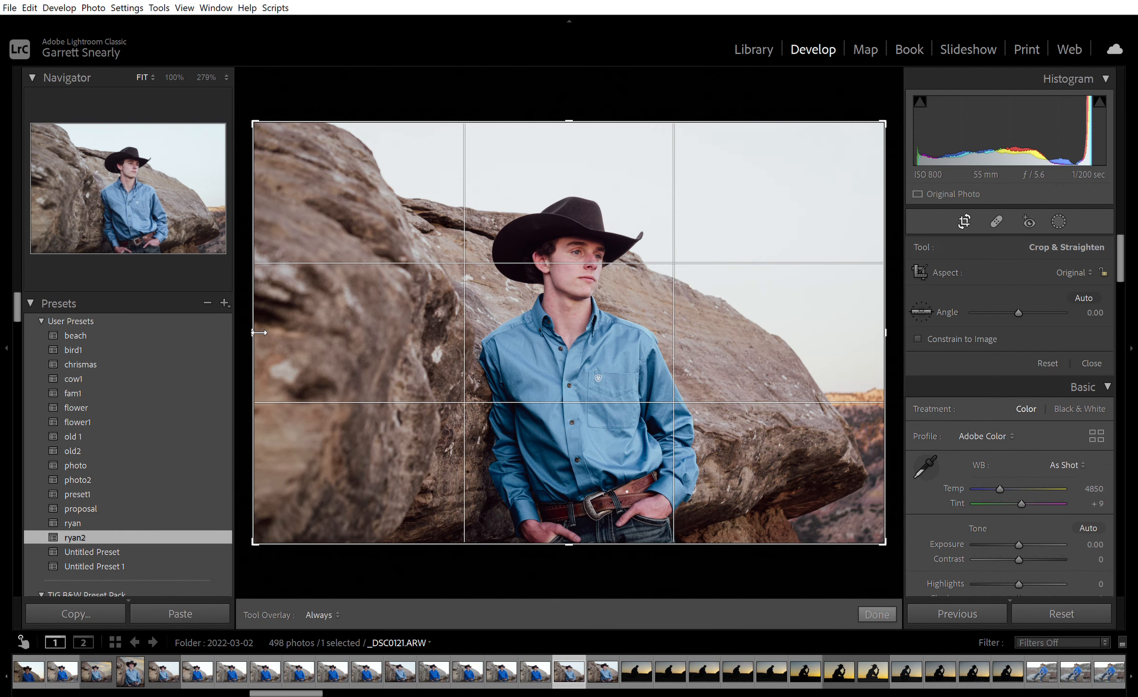
drag(263, 325, 292, 326)
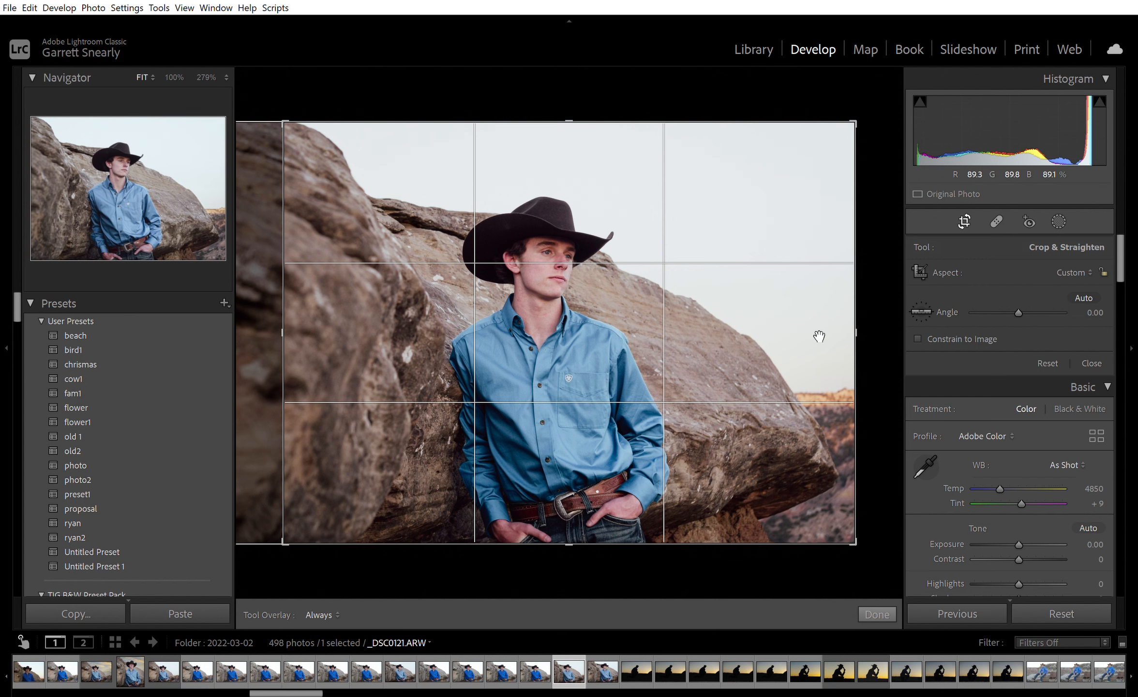
drag(869, 325, 865, 325)
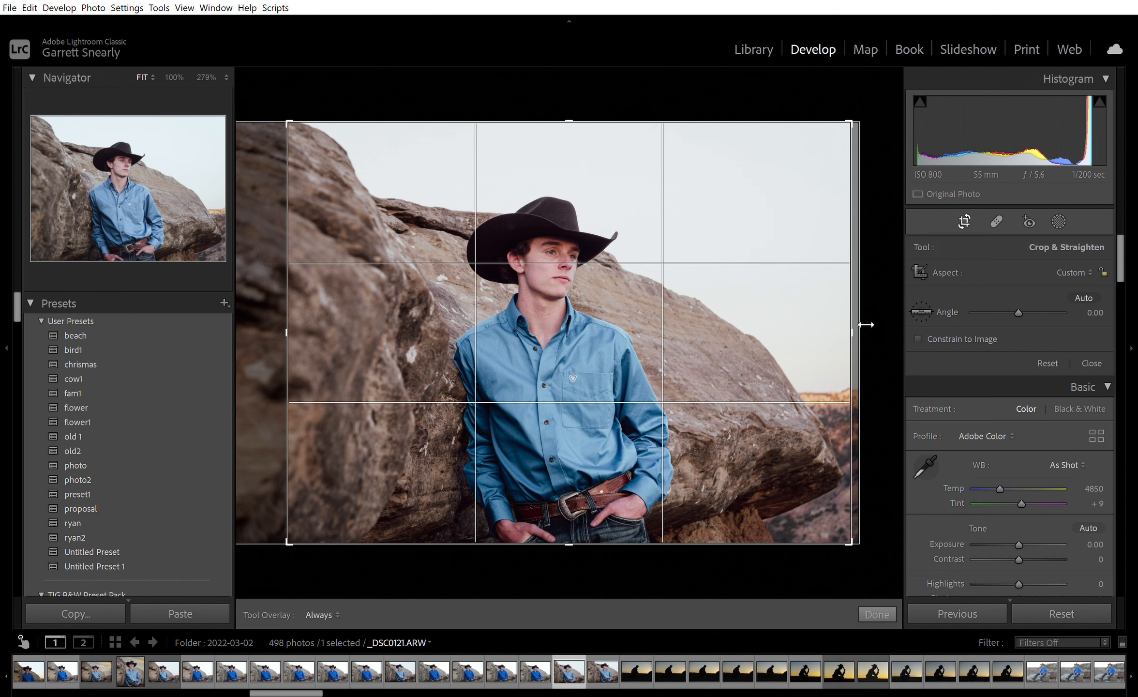
key(Return)
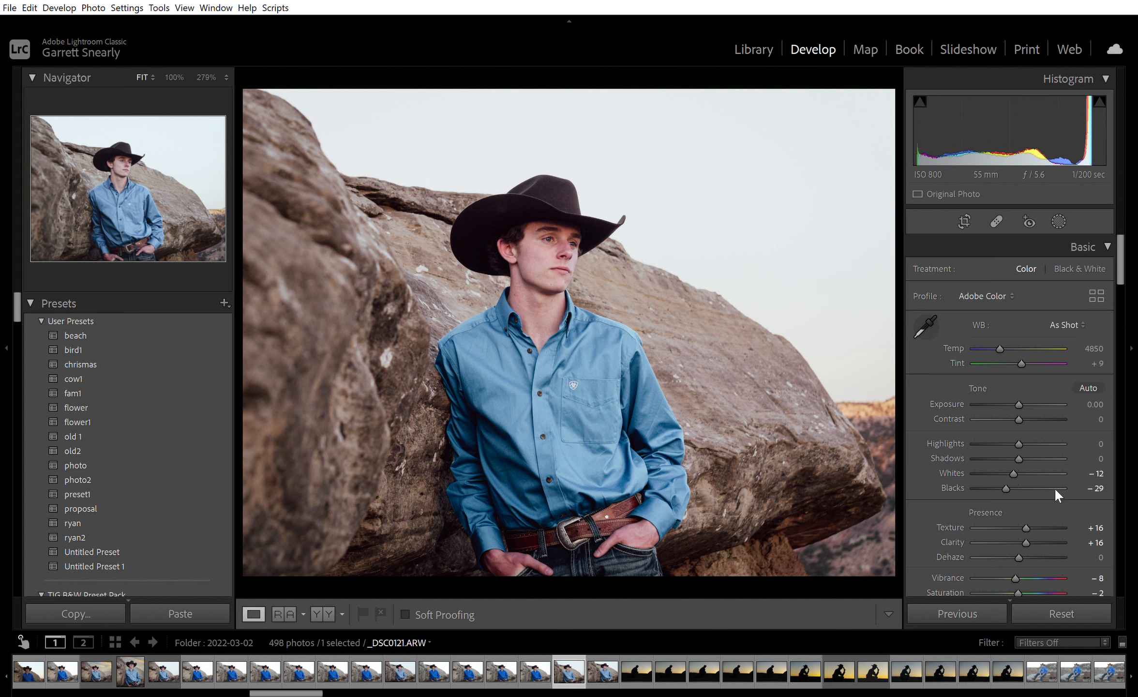
Examine the preset's basic adjustments, then its overall, red, green and blue tone curves.
scroll(1055, 490, down, 1)
scroll(1055, 489, down, 4)
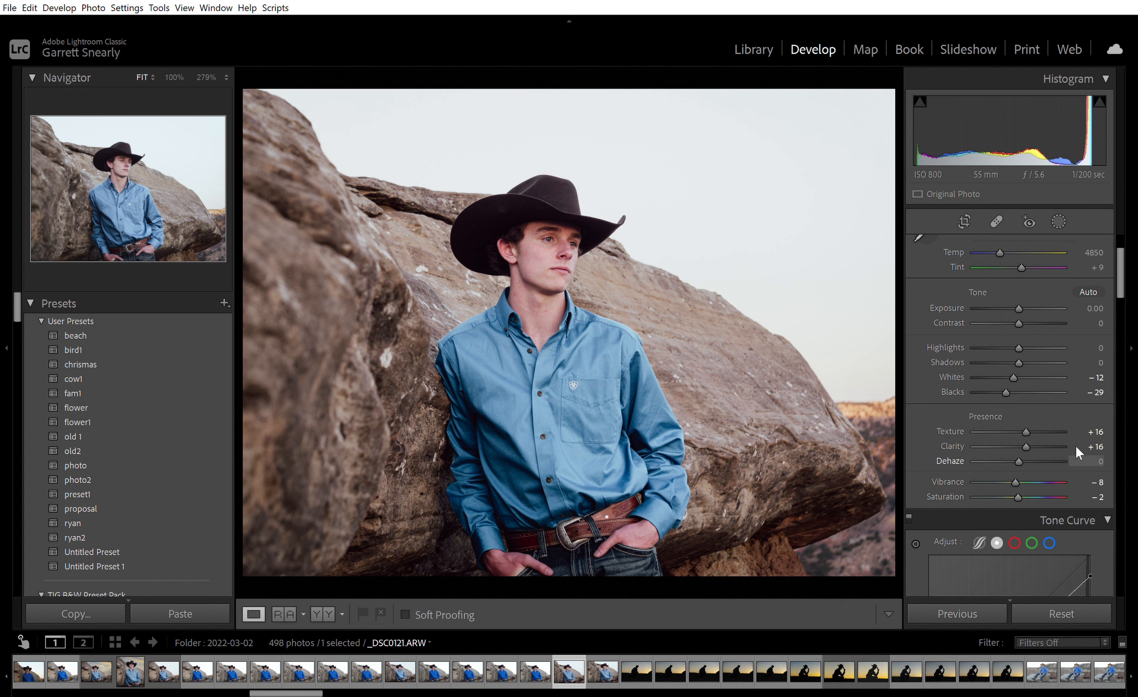
scroll(1066, 456, down, 3)
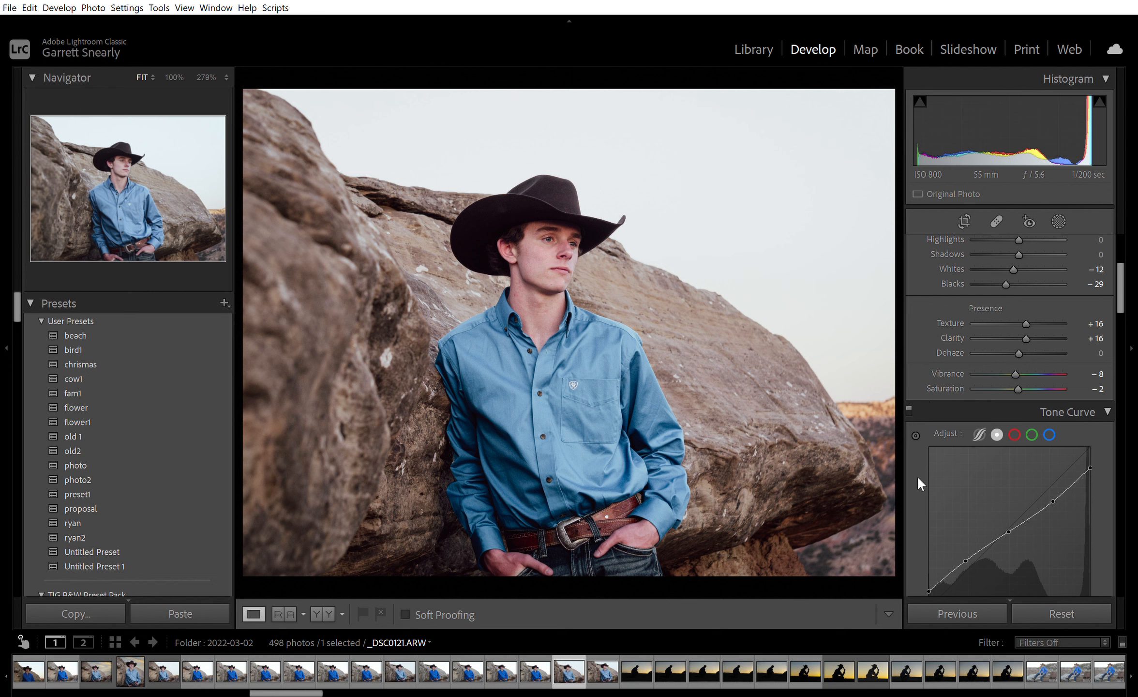
scroll(918, 478, down, 5)
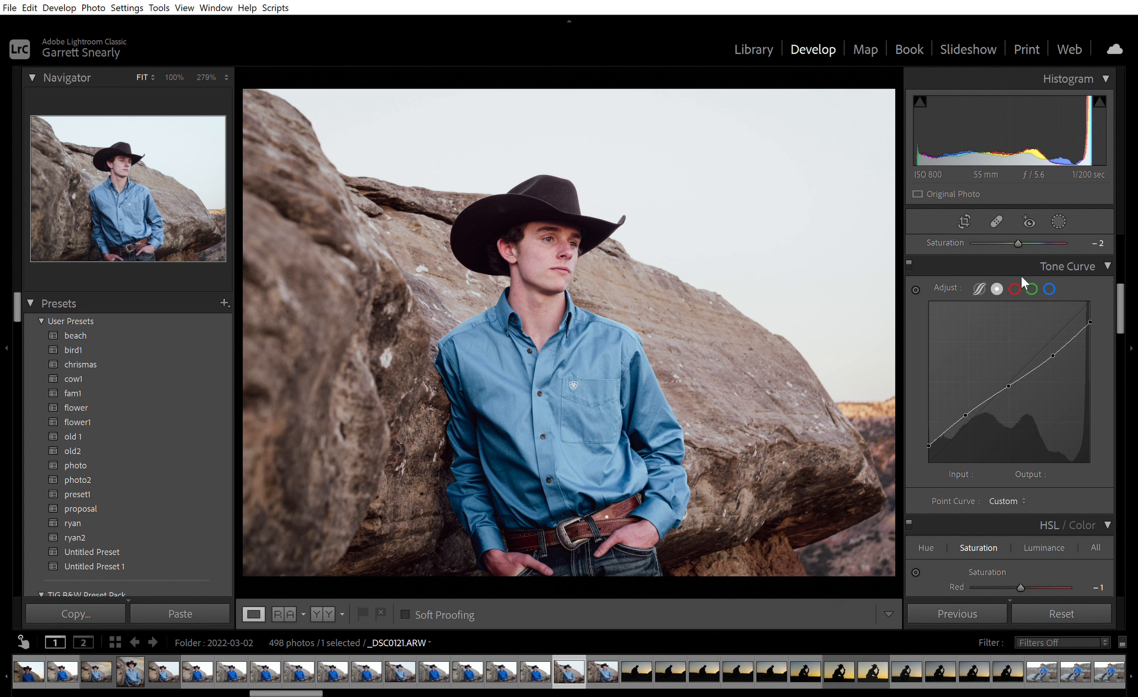
click(1014, 289)
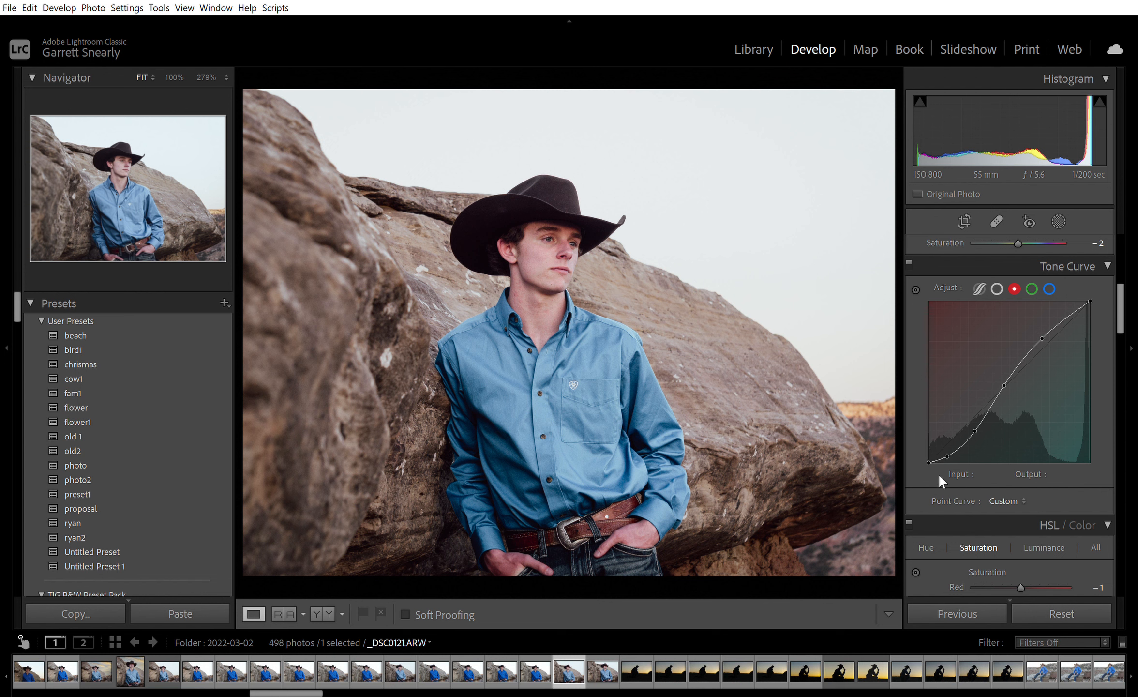
click(1031, 287)
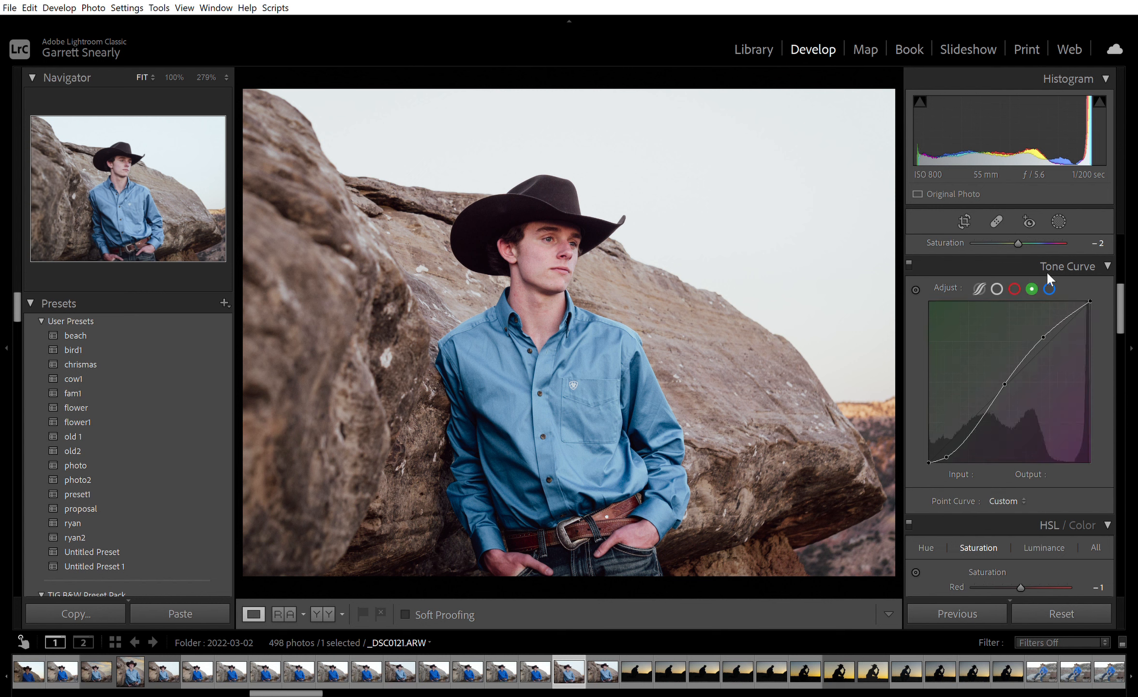
click(1049, 289)
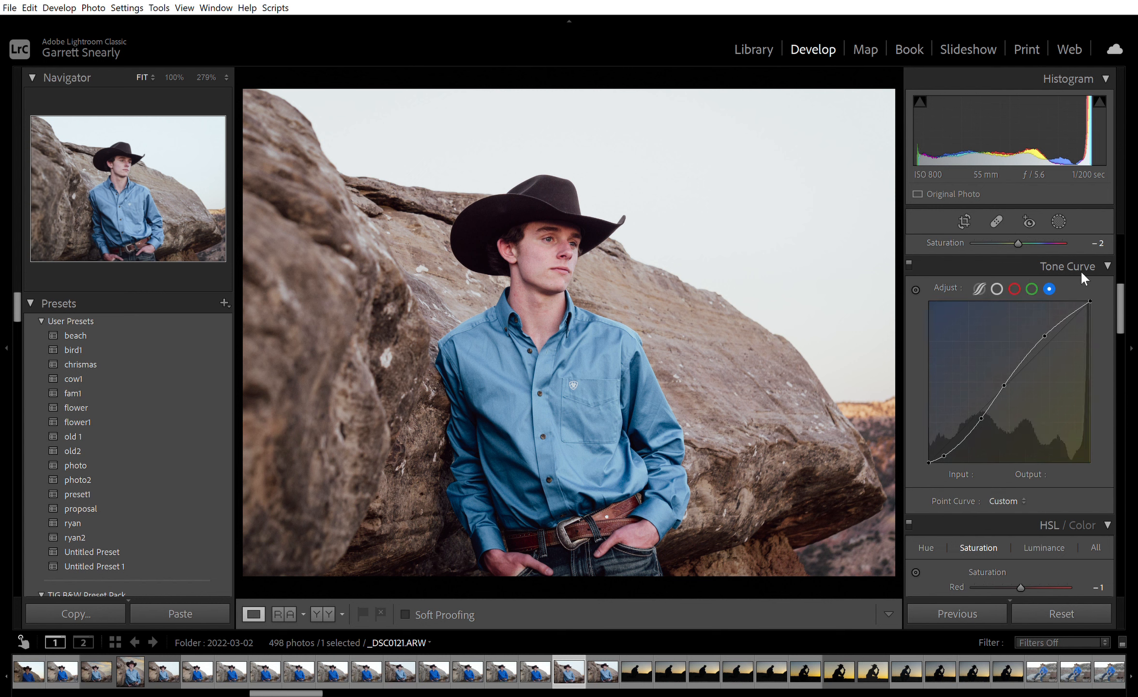
Examine the preset's hue, saturation and luminance adjustments for each colour.
scroll(938, 509, down, 1)
scroll(938, 510, down, 5)
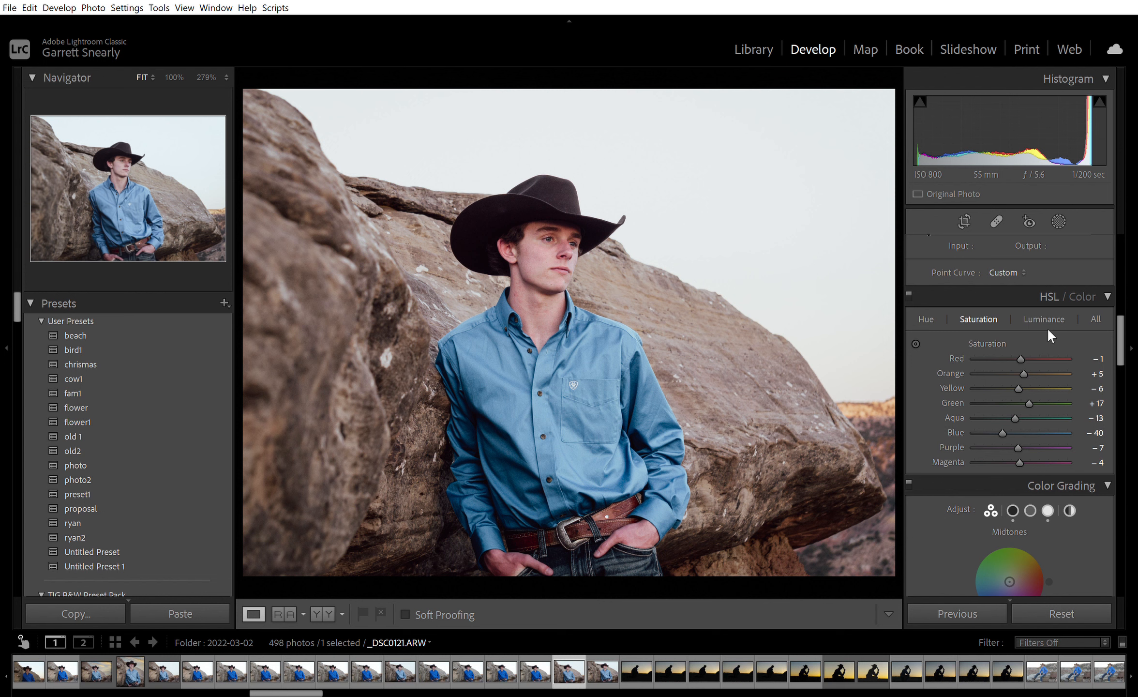
click(926, 305)
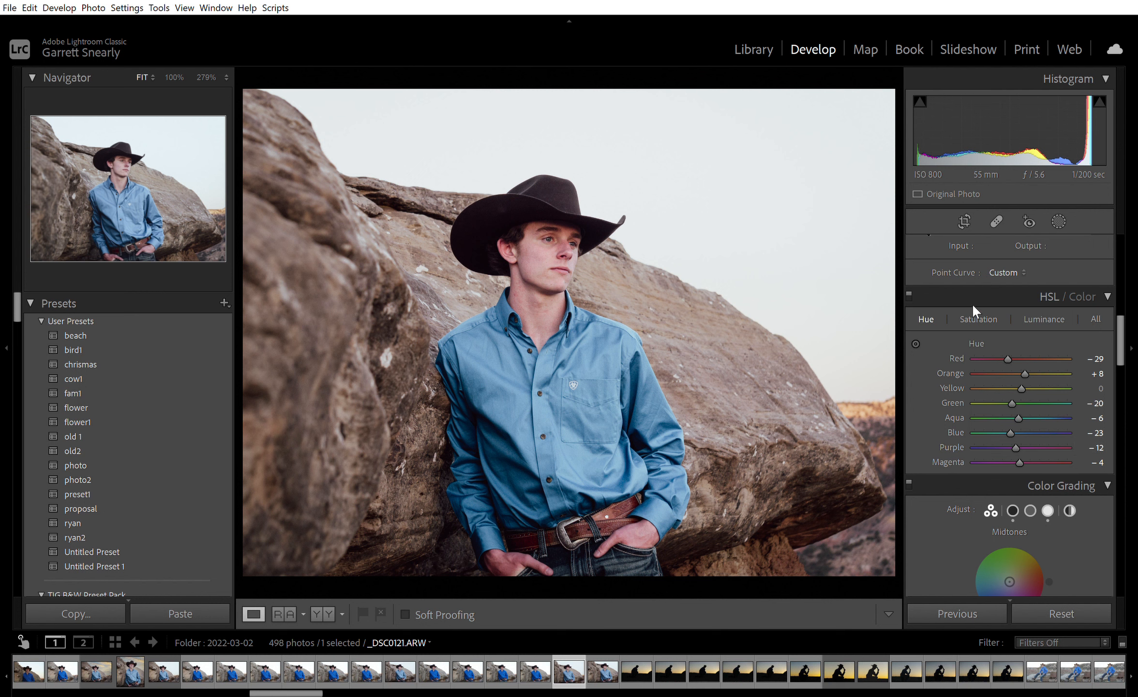
click(974, 317)
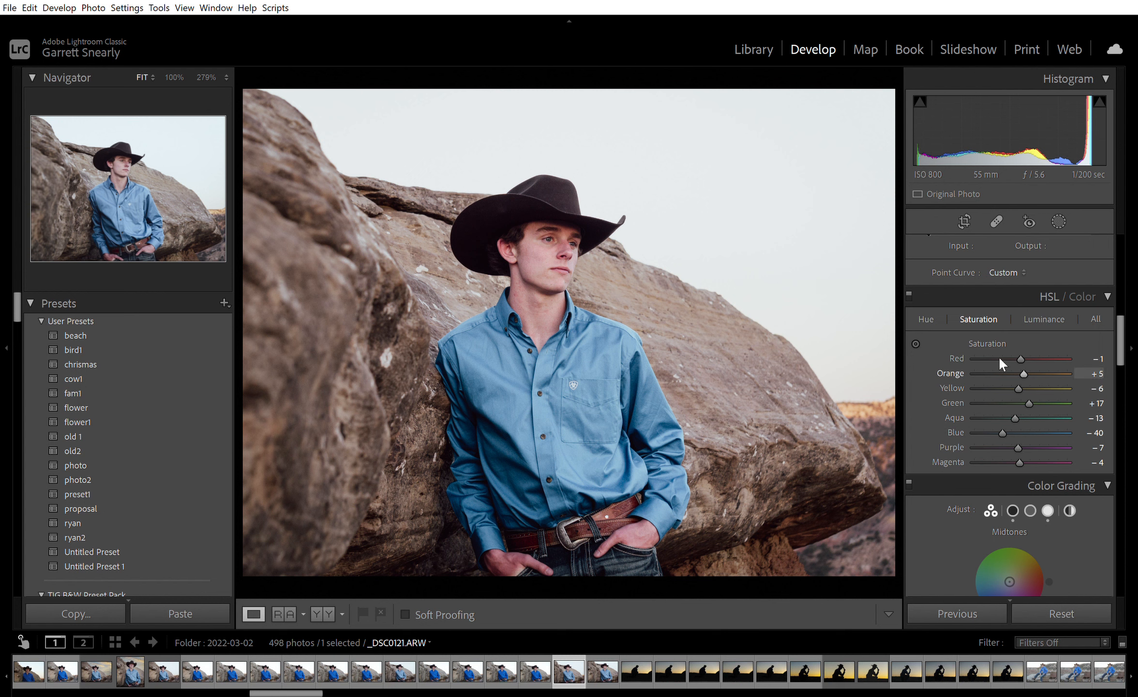
click(1048, 304)
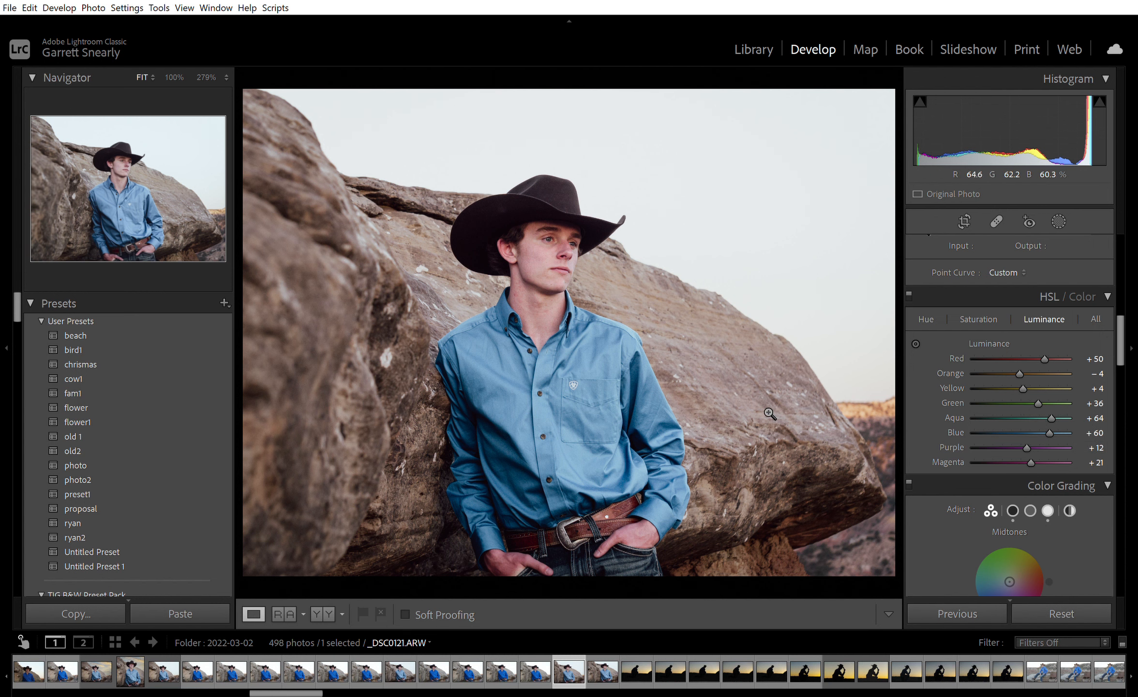
Compare the edited portrait with its unedited version several times, finishing on the edited version.
key(backslash)
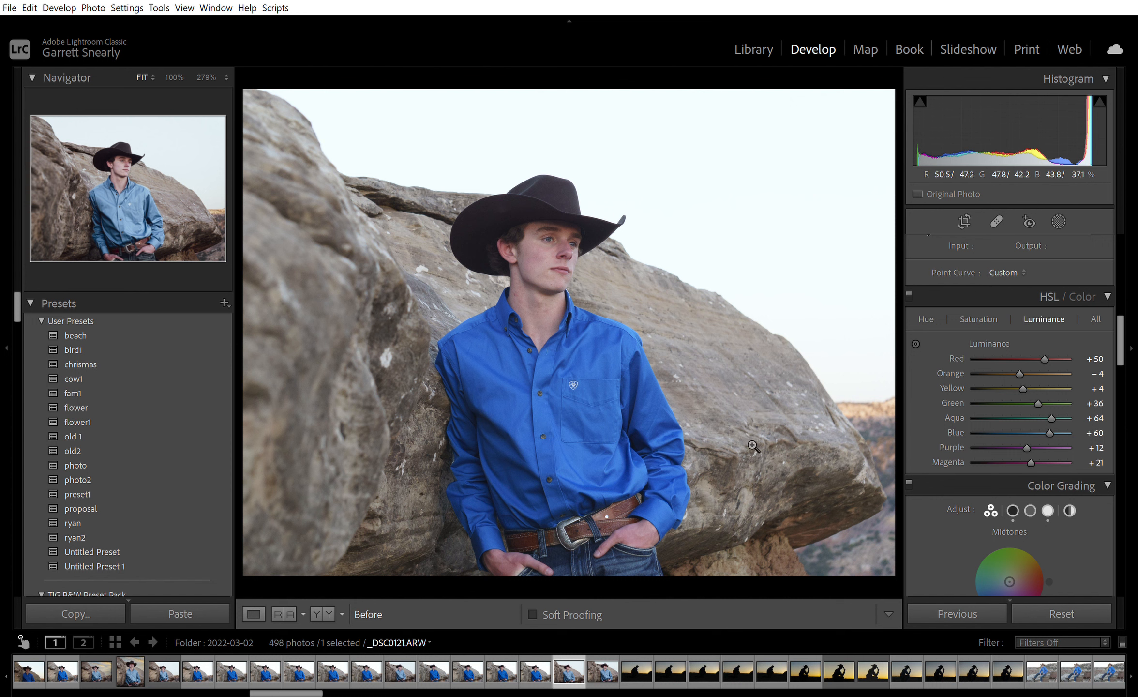
key(backslash)
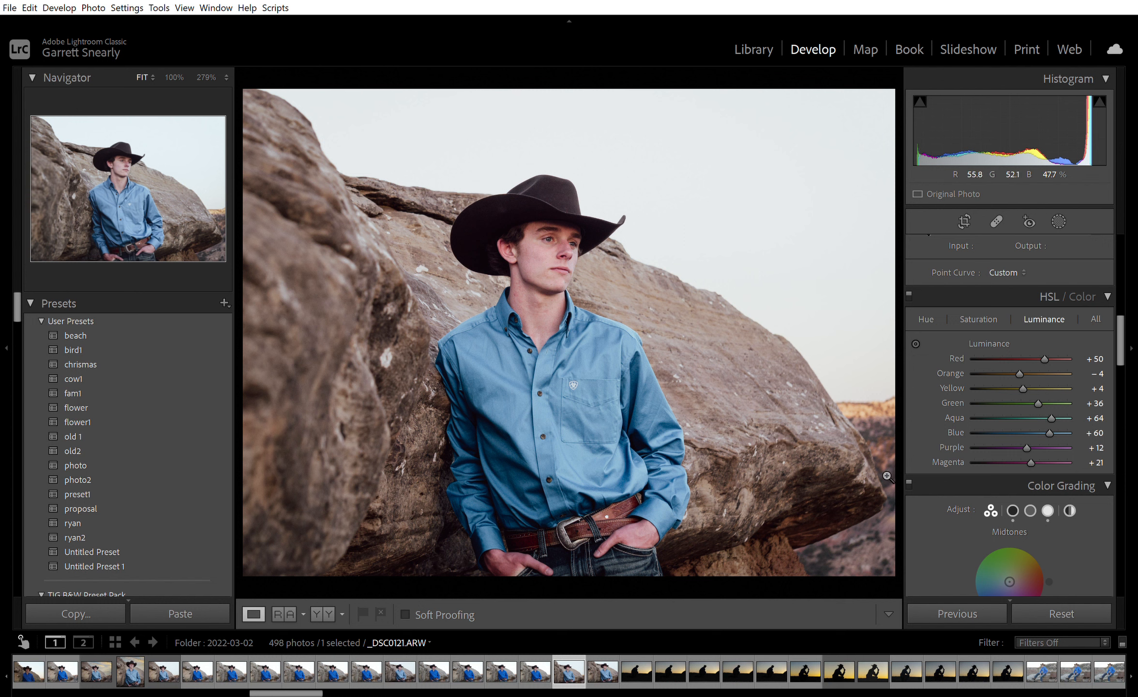
key(backslash)
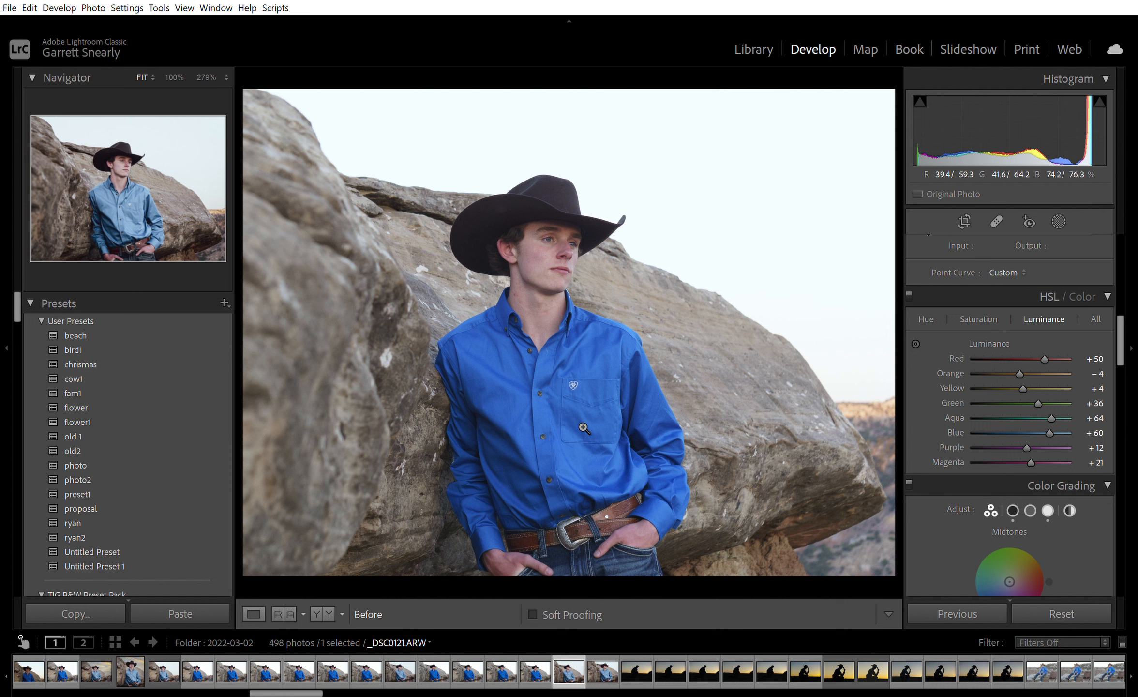
key(backslash)
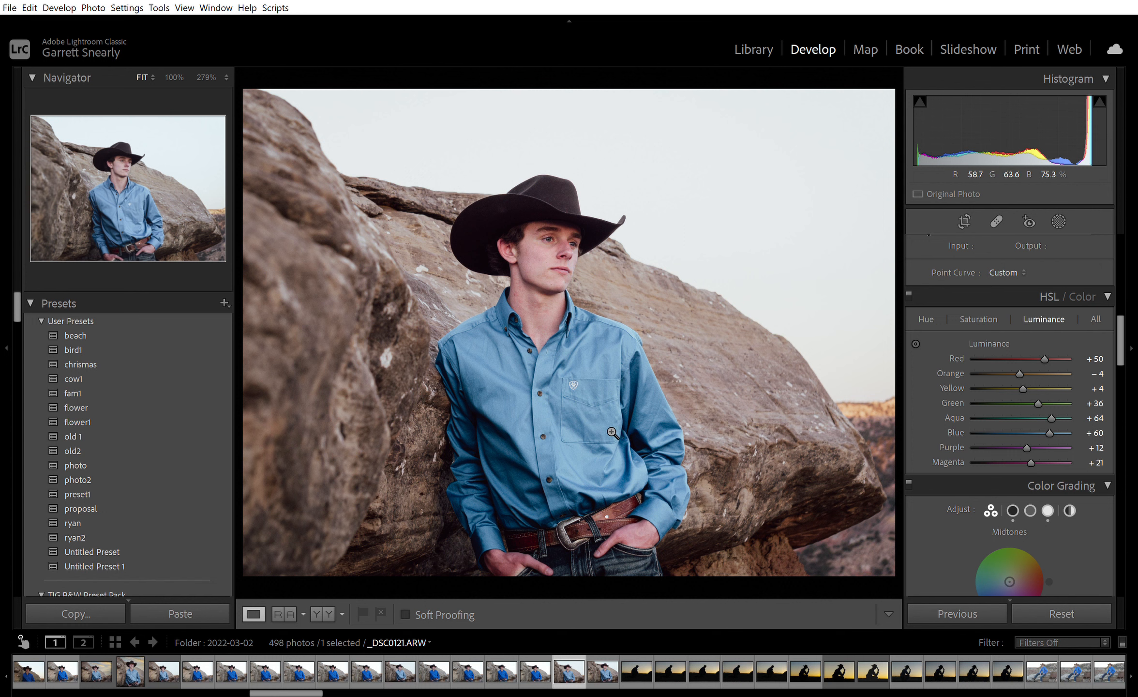
key(backslash)
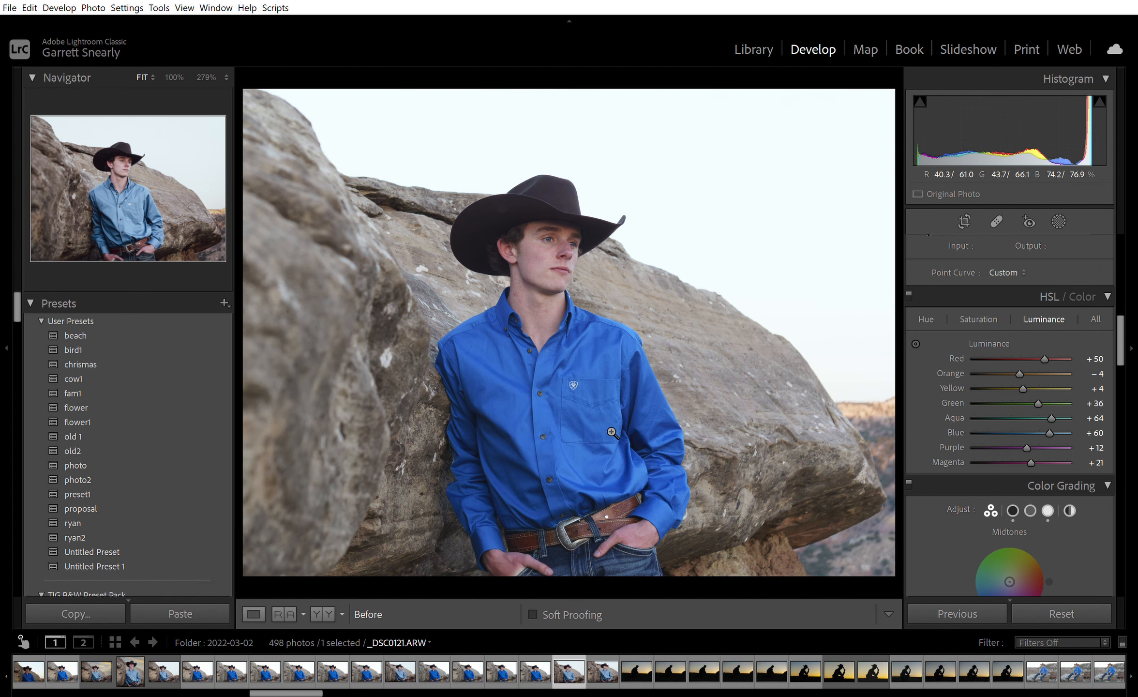
key(backslash)
key(backslash)
key(backslash)
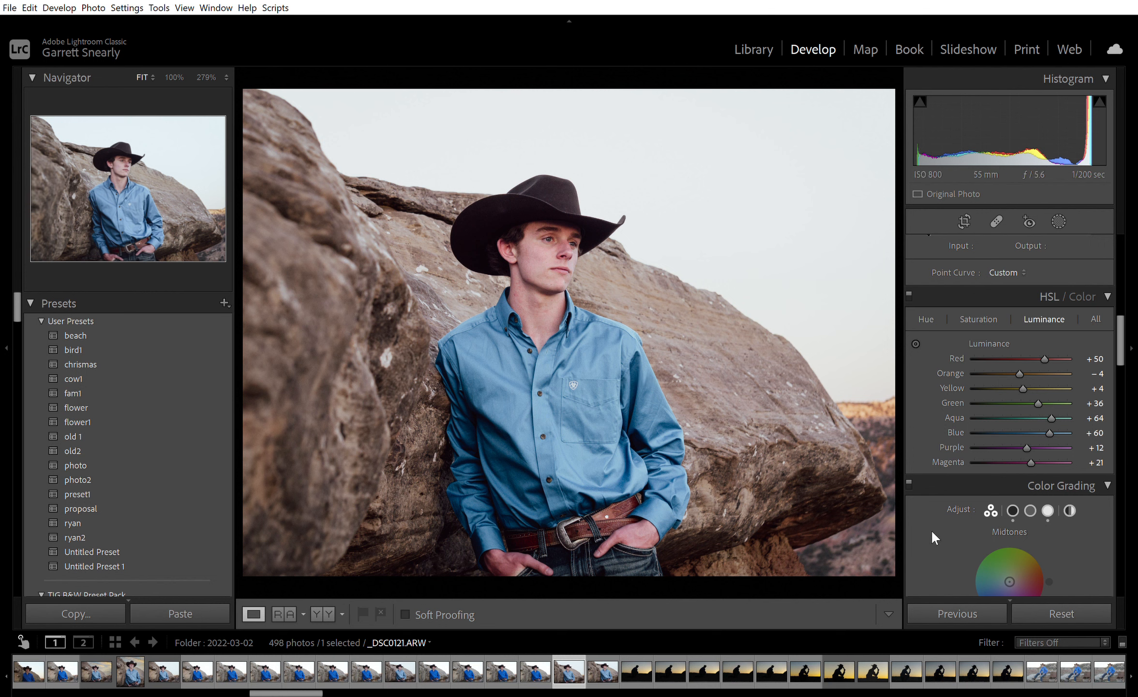
Set the sharpening masking to 48 while previewing the mask on the photo.
scroll(940, 533, down, 2)
scroll(940, 533, down, 4)
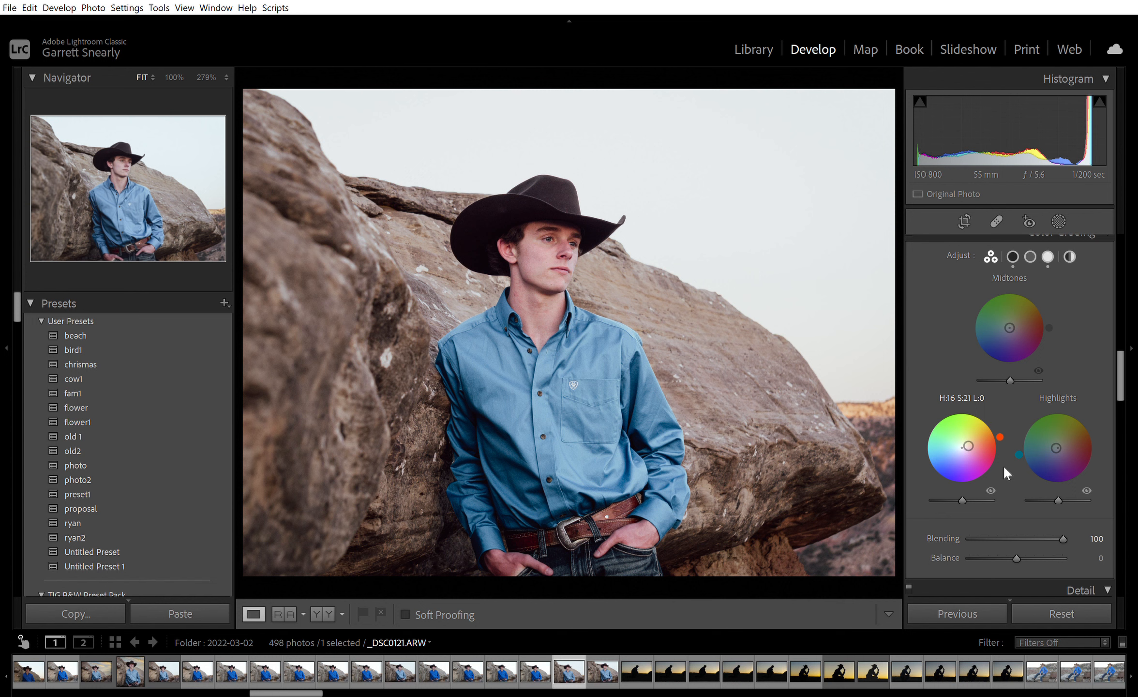
scroll(1004, 465, down, 2)
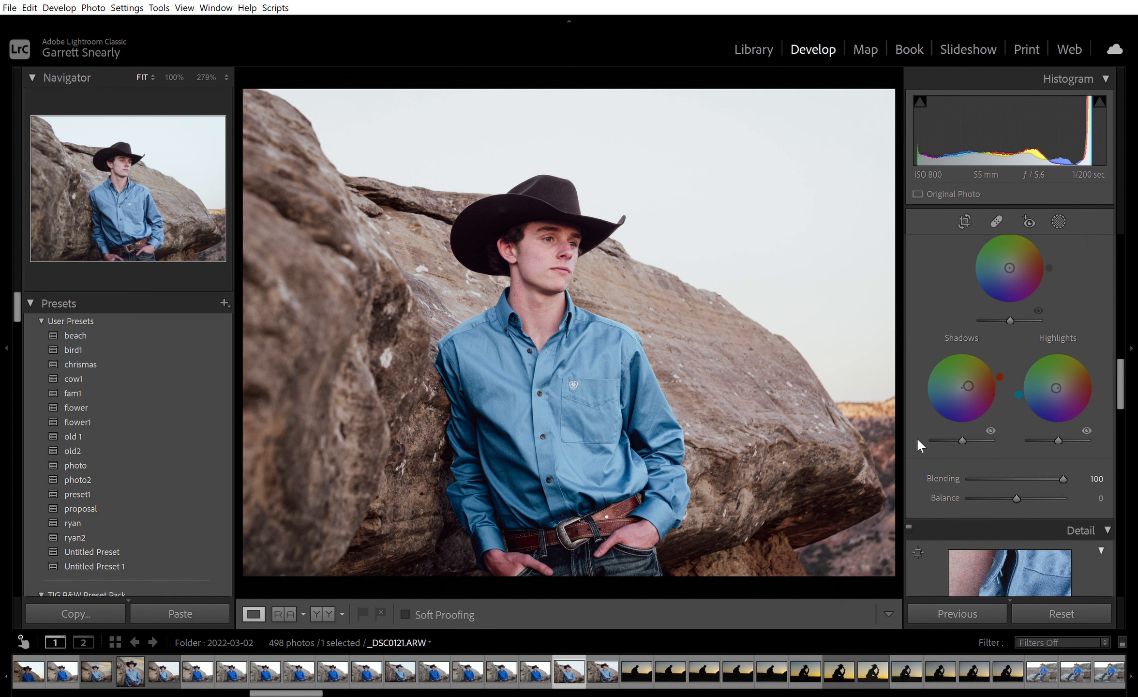
scroll(916, 437, down, 2)
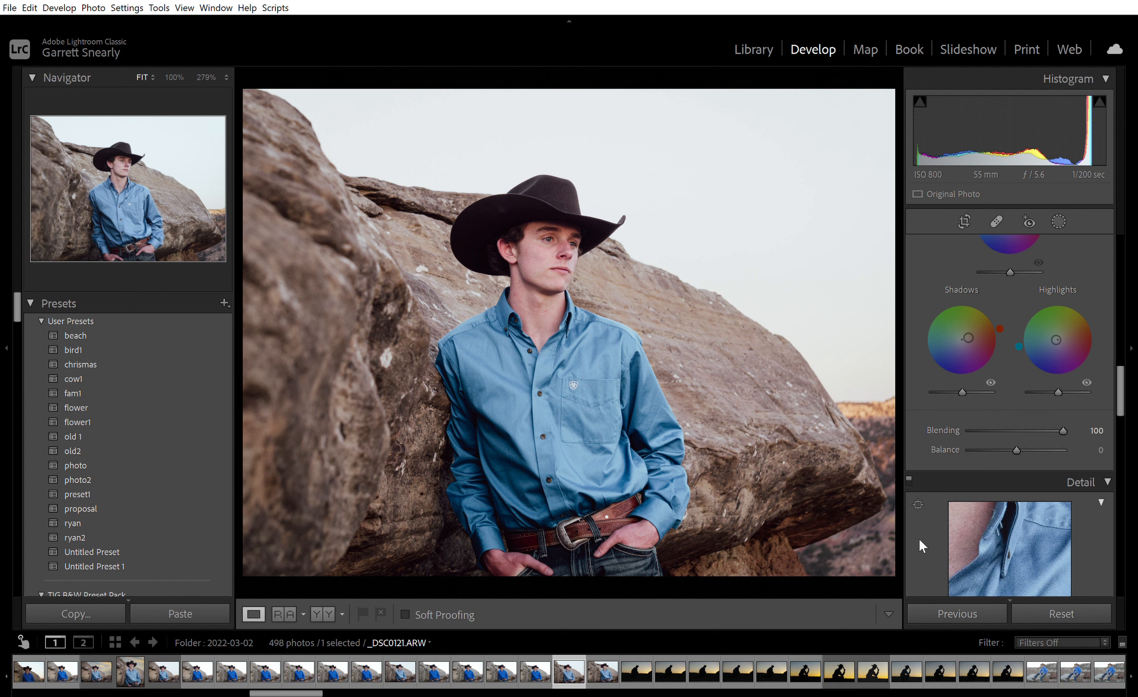
scroll(919, 540, down, 10)
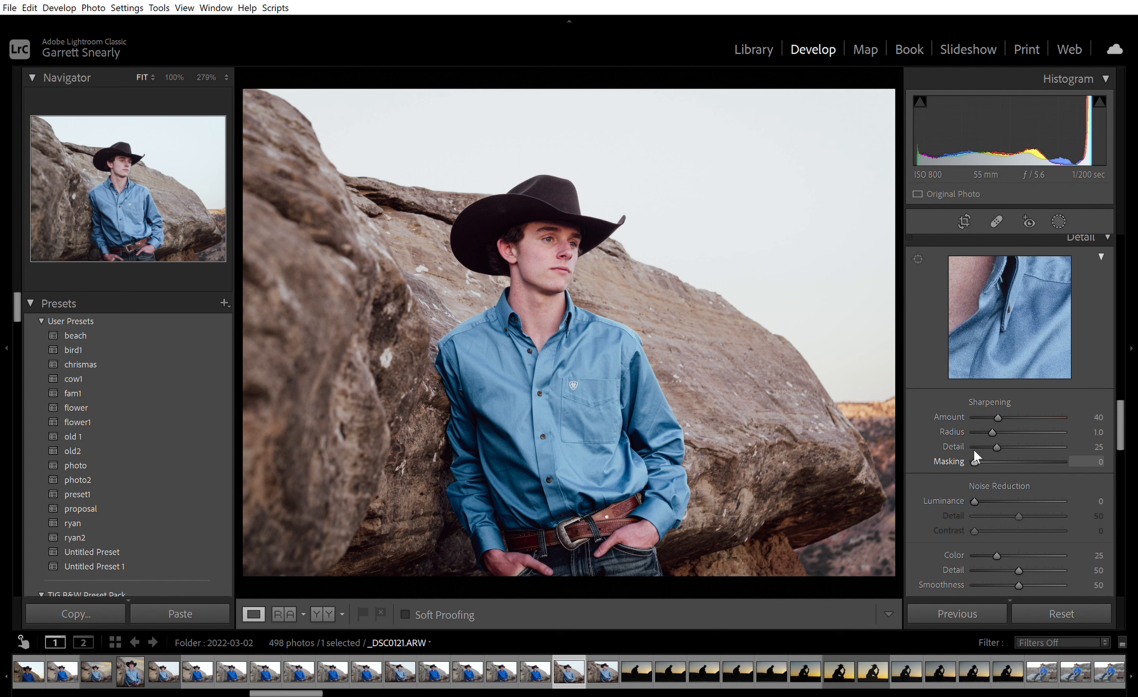
key(alt)
alt+click(974, 451)
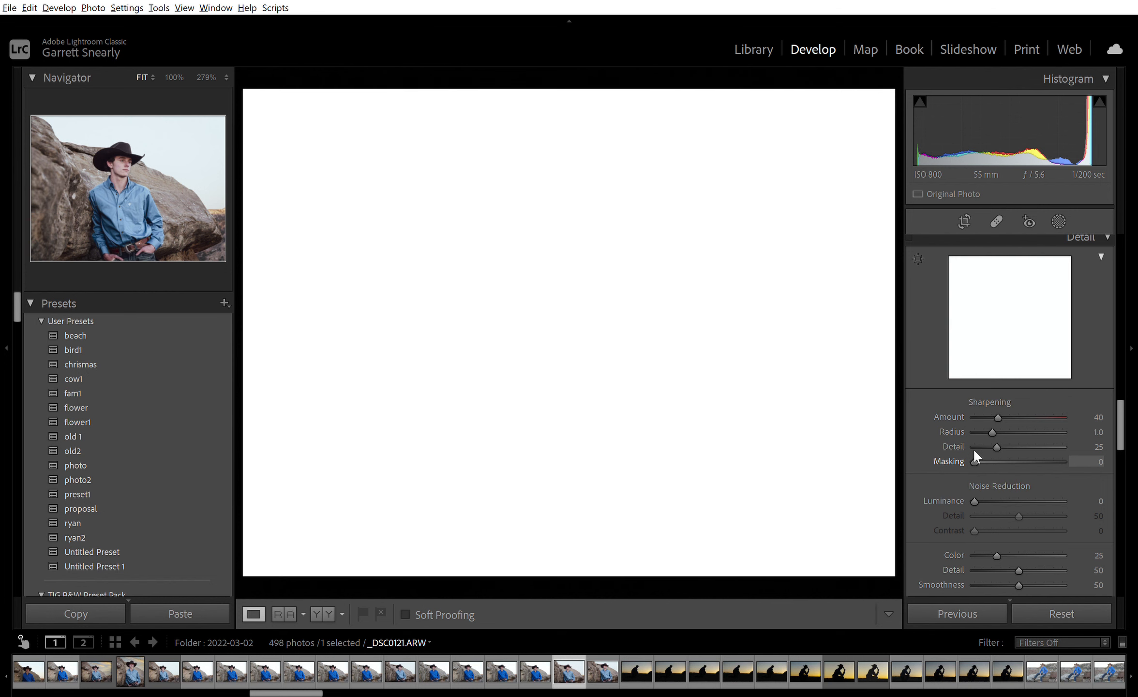
drag(974, 451, 1017, 449)
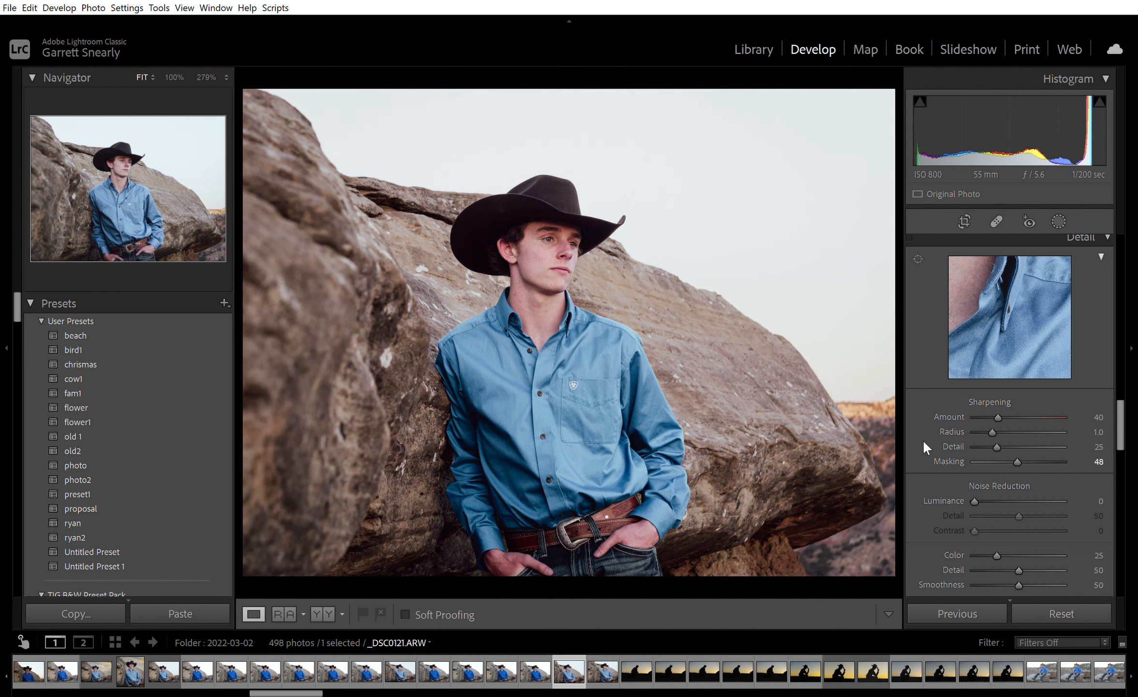
alt+click(1014, 446)
Inspect the grain on the rock, shirt and face up close and set the luminance noise reduction to 15.
scroll(948, 512, down, 3)
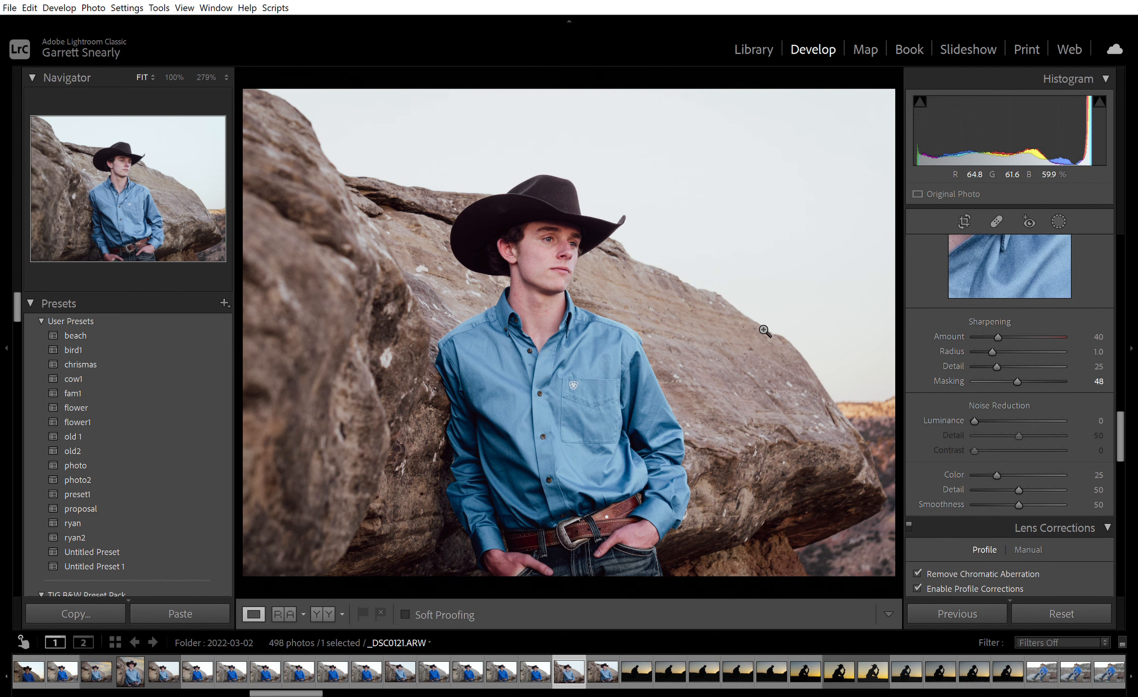
click(647, 289)
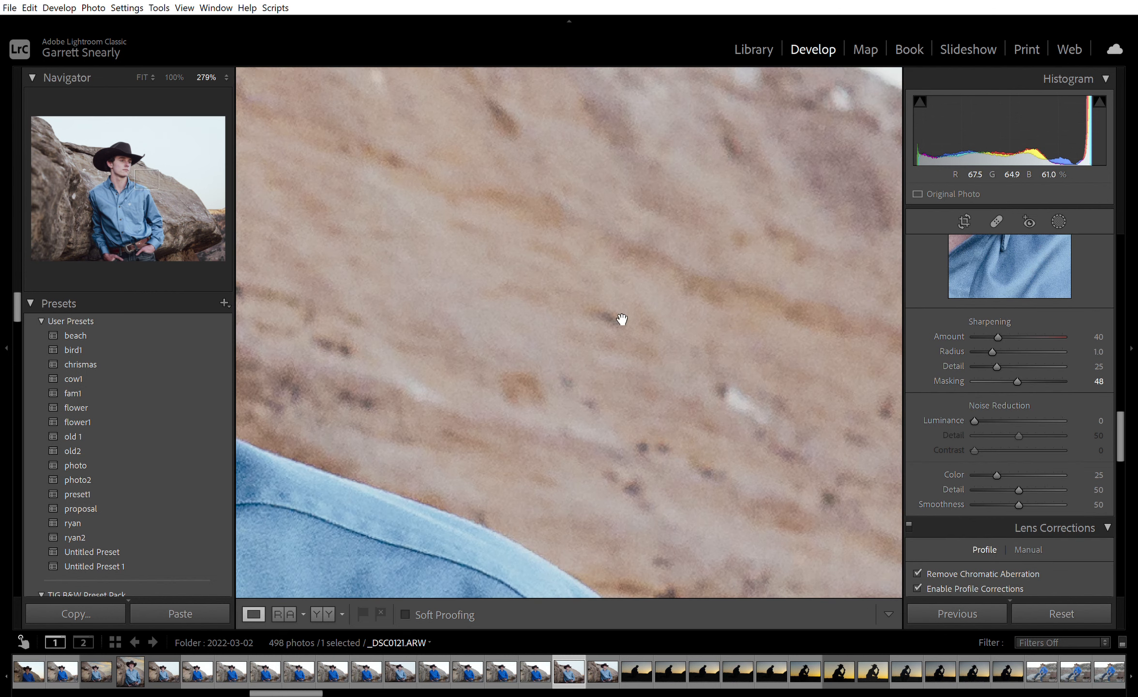
drag(622, 350, 797, 152)
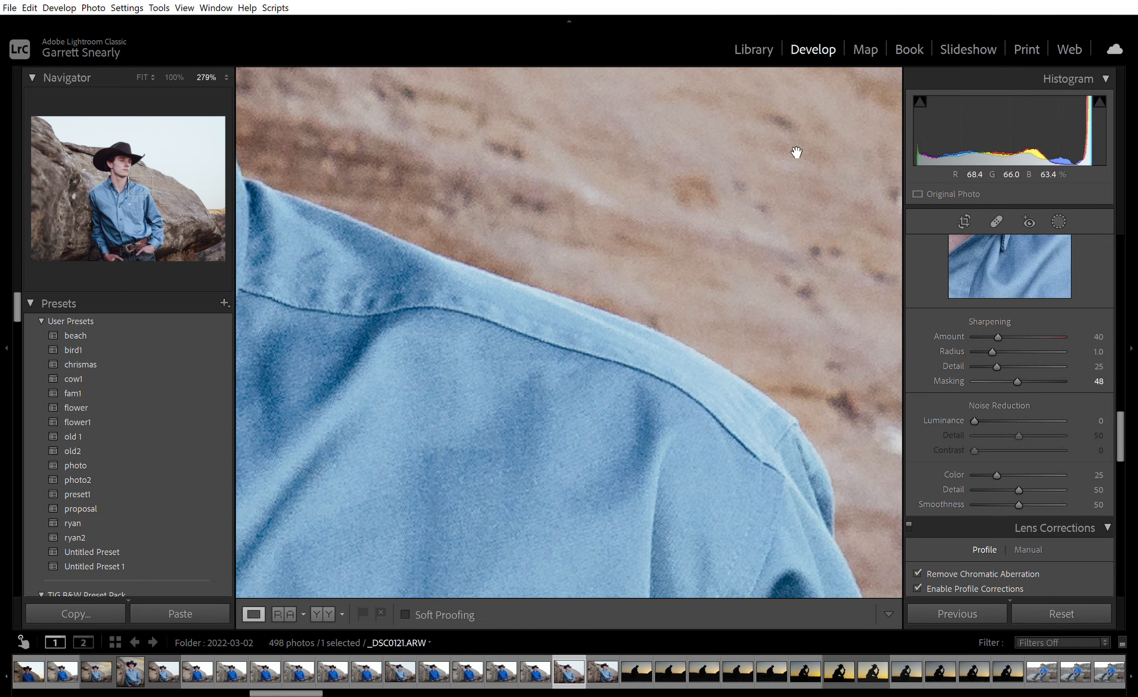
drag(475, 192, 789, 490)
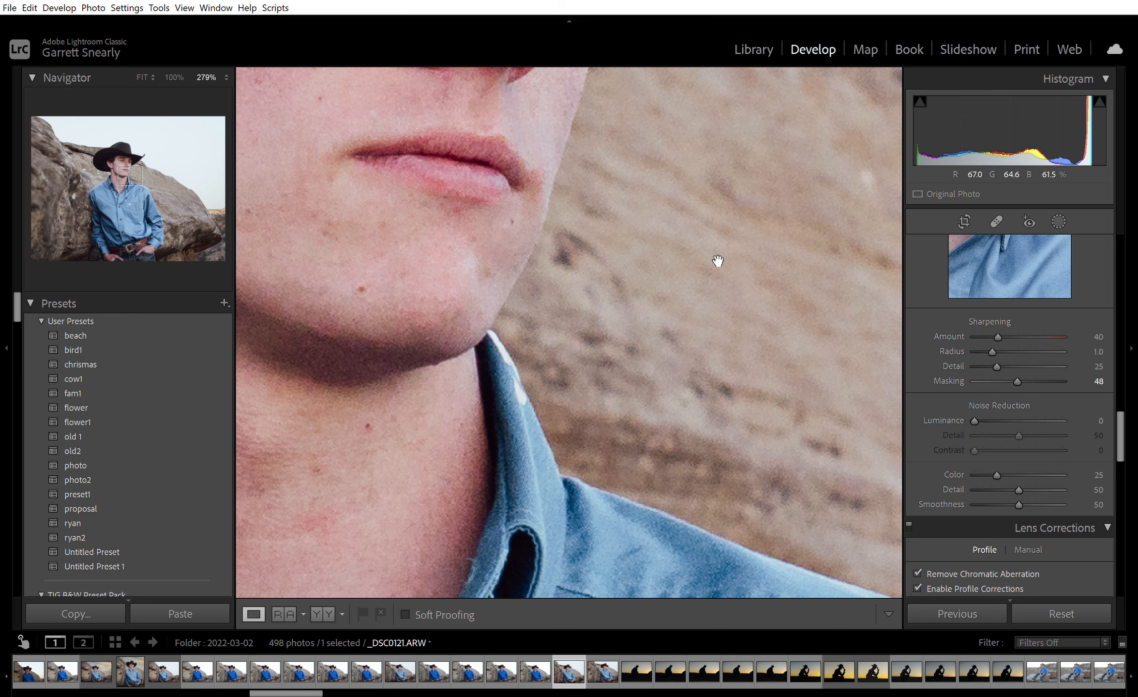
drag(719, 259, 762, 465)
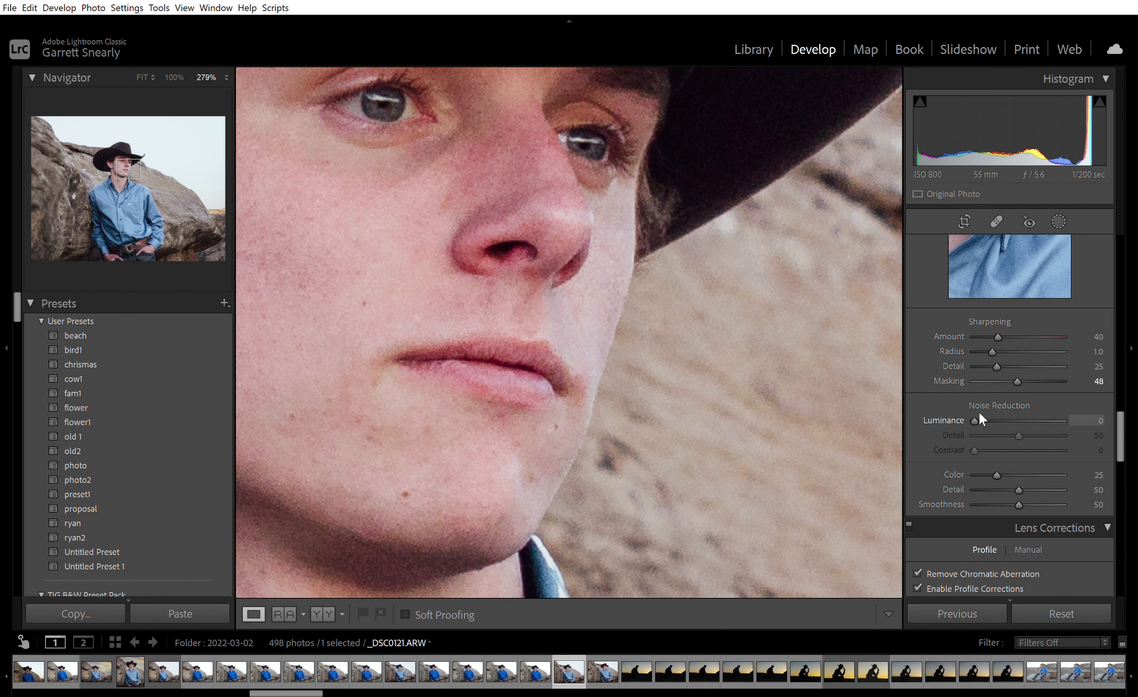
drag(975, 406, 988, 409)
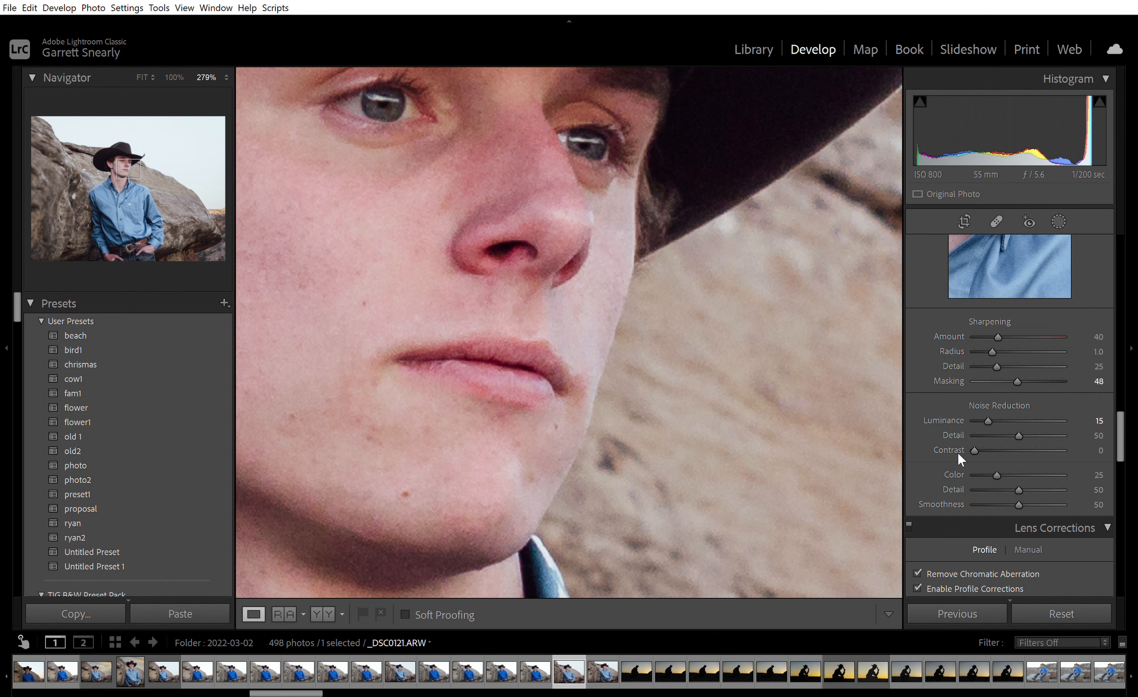
Review the lens corrections and transform settings on the whole photo, and set the grain amount to 0.
scroll(932, 512, down, 5)
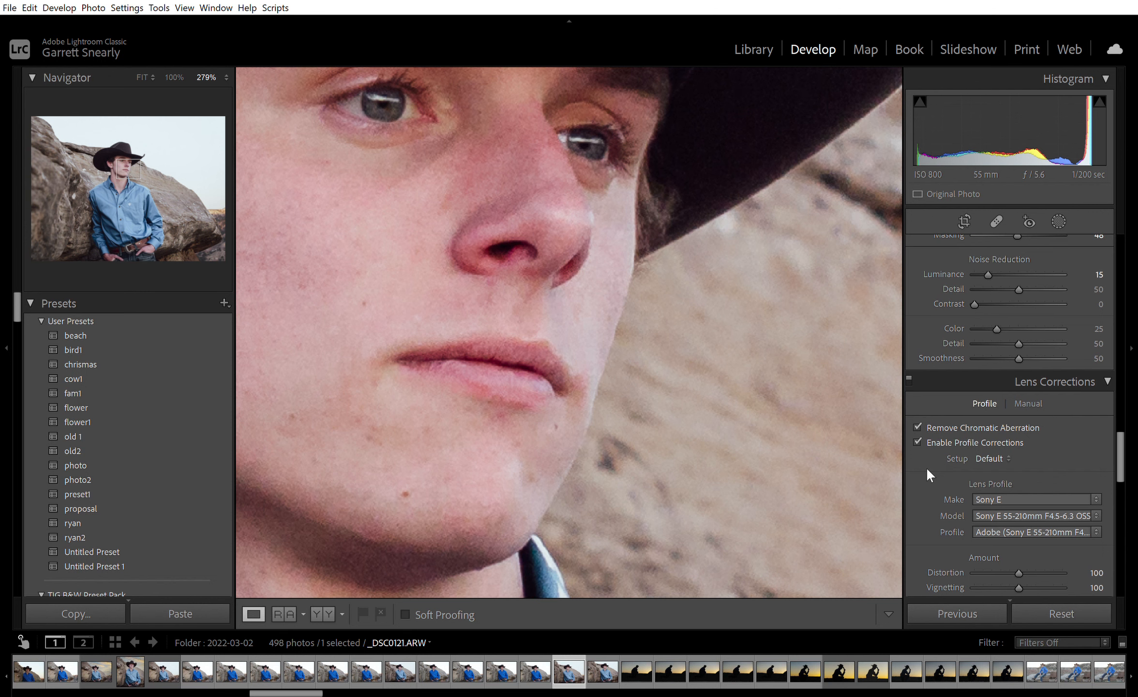
scroll(927, 467, down, 2)
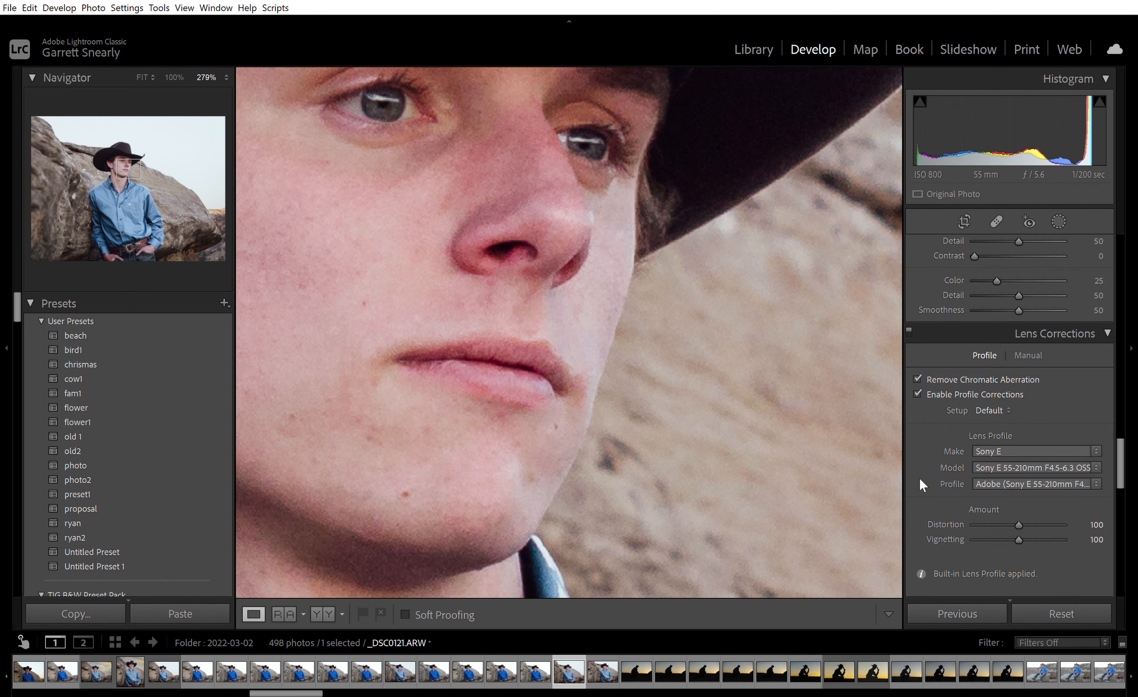
click(790, 460)
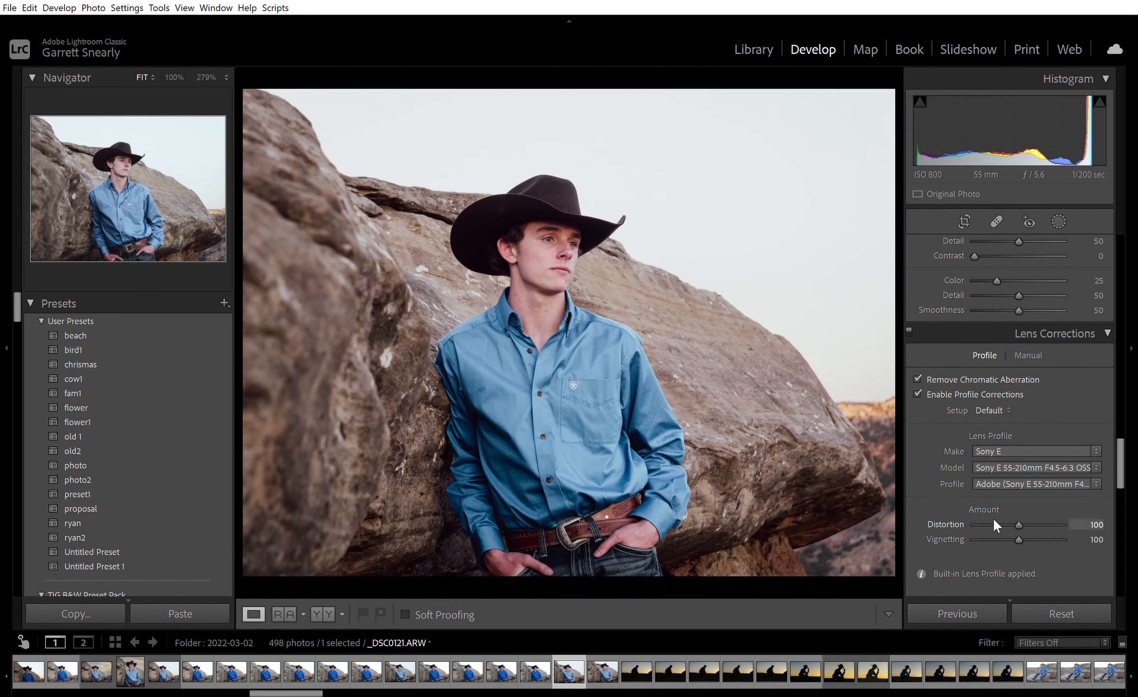
scroll(1014, 538, down, 10)
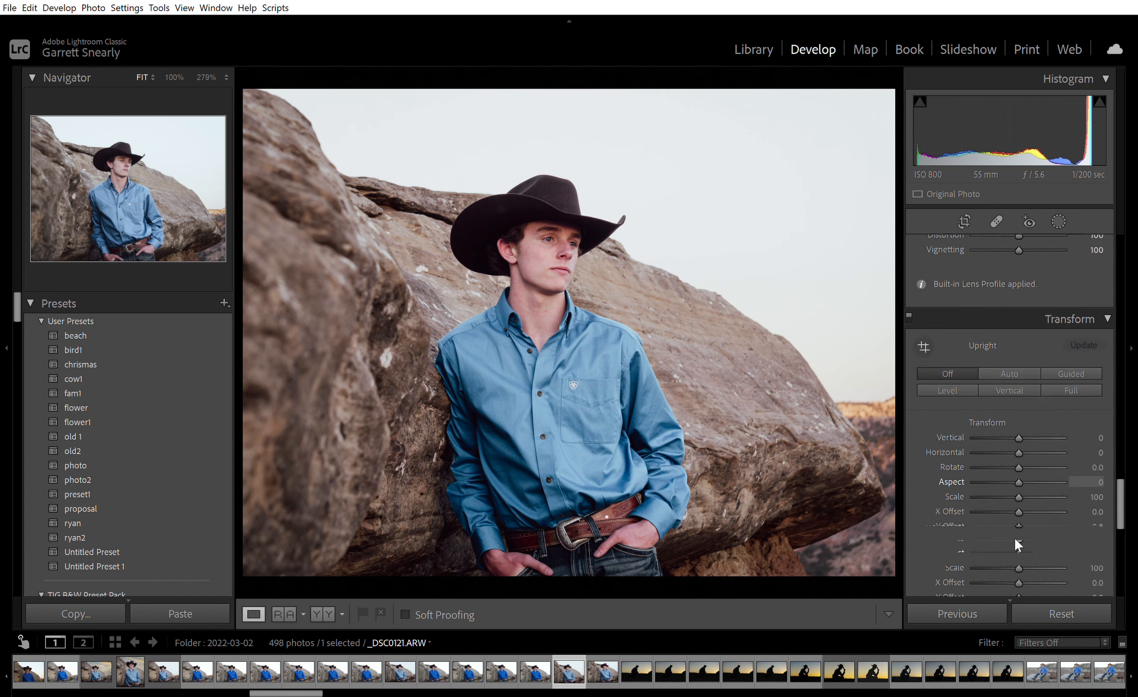
scroll(1015, 537, down, 3)
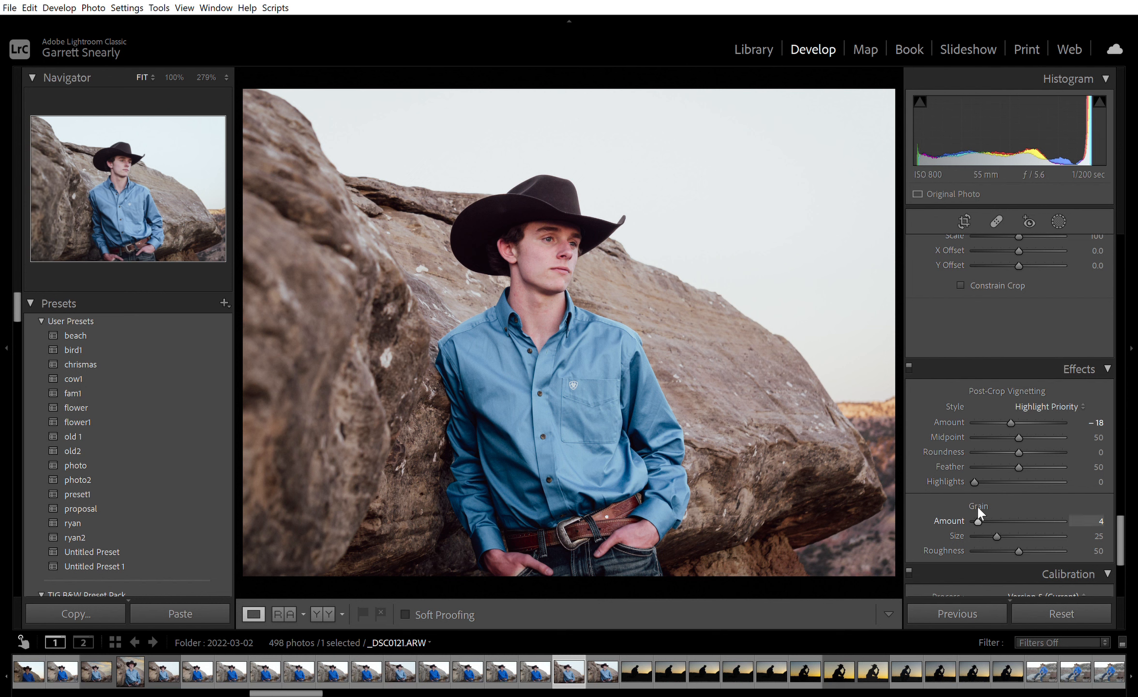
drag(977, 505, 970, 506)
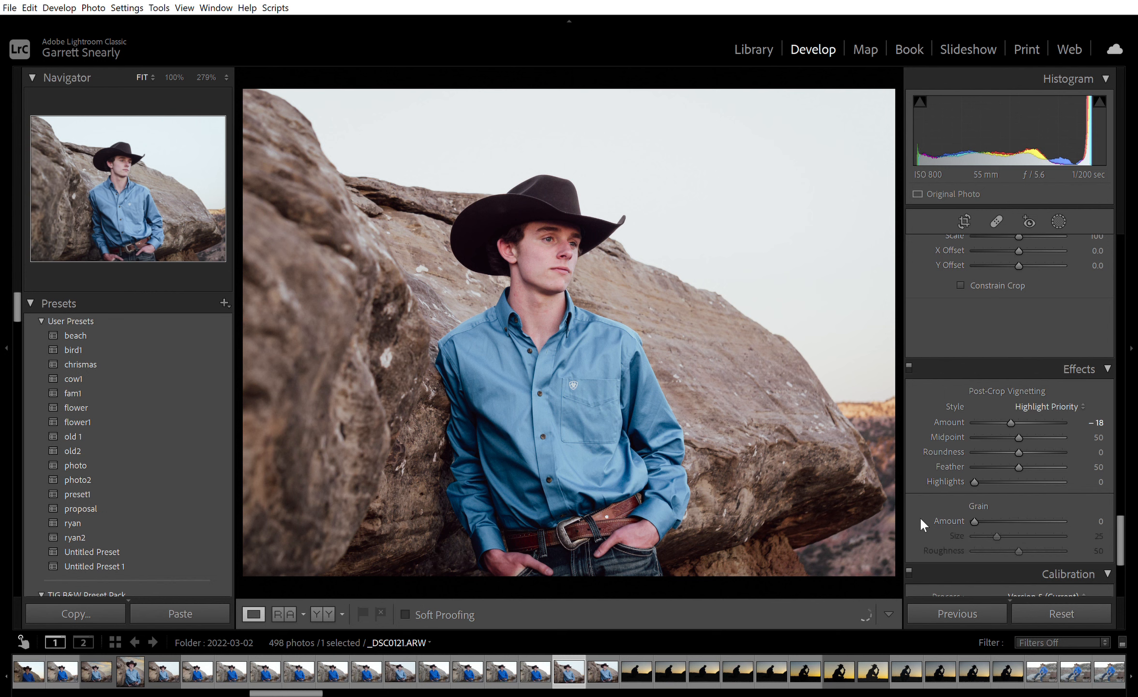
Examine the camera calibration settings and return to the basic adjustments.
scroll(921, 519, down, 3)
scroll(919, 517, down, 3)
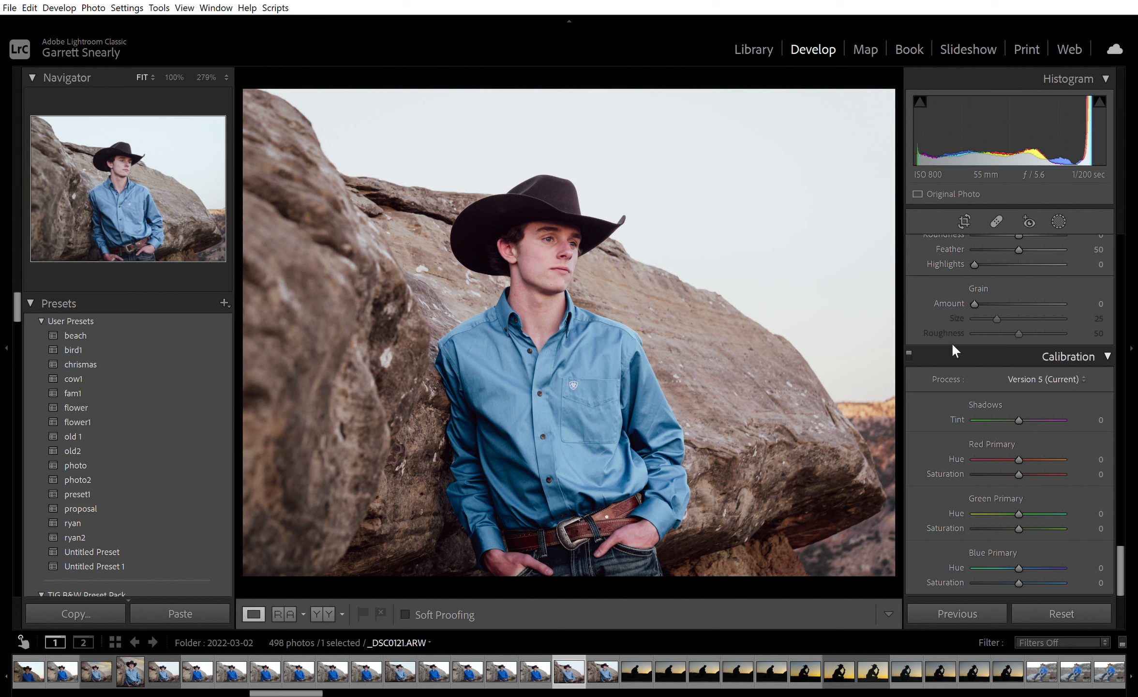
scroll(933, 291, up, 20)
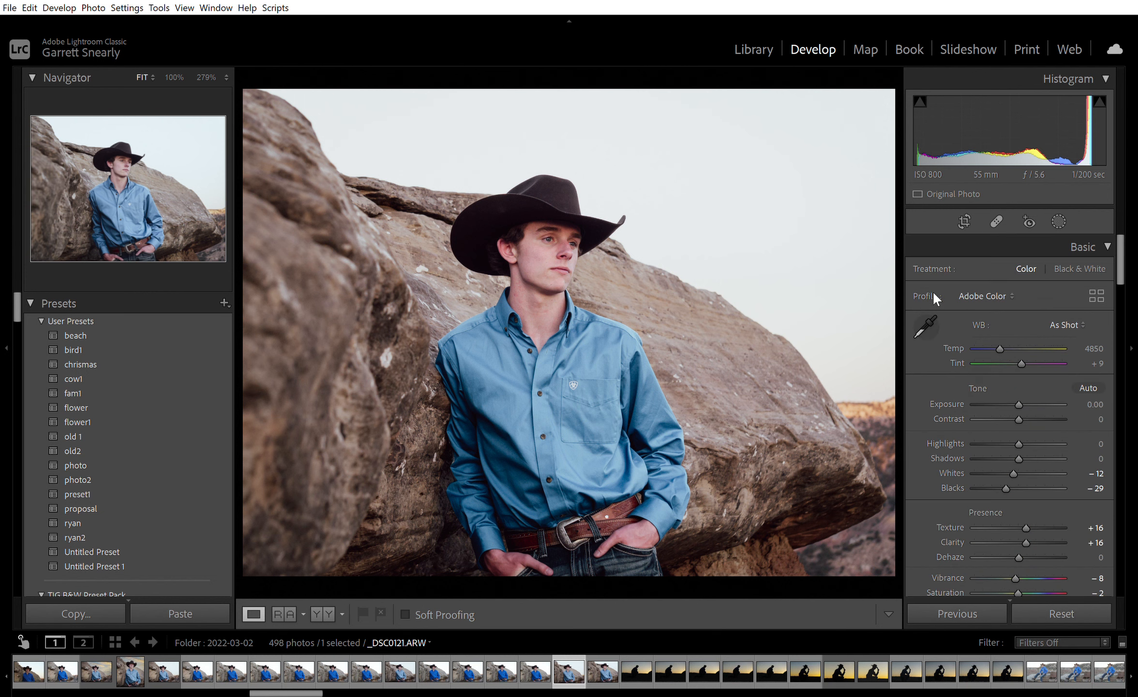